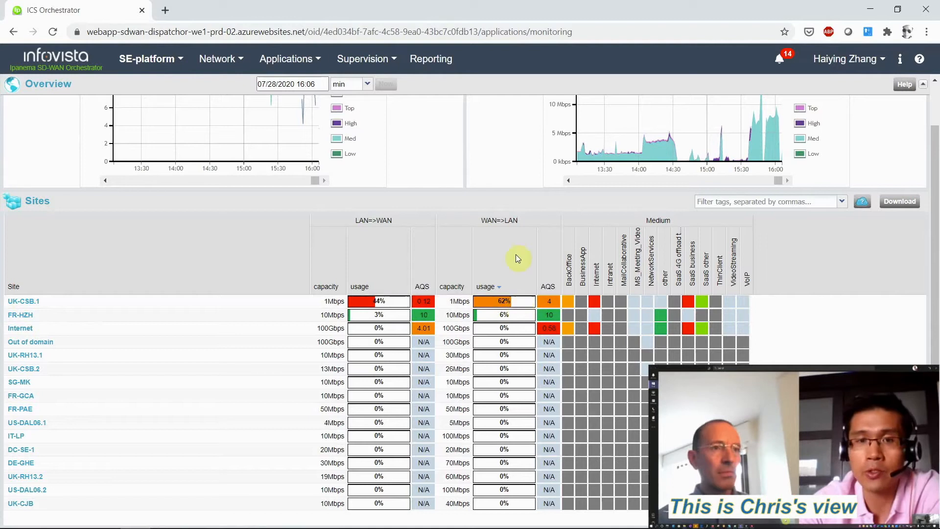
Open the monitoring dashboard of site UK-CSB.1 and look through its application flows.
click(30, 302)
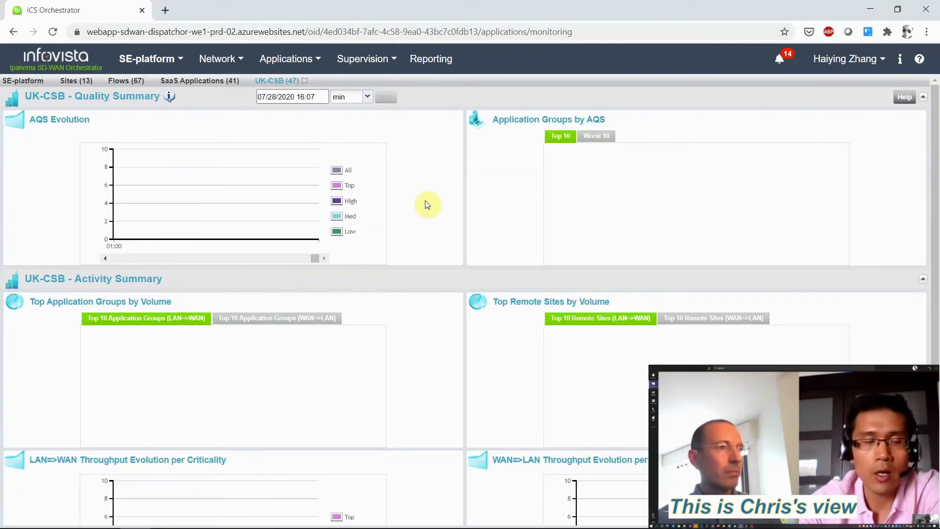
scroll(437, 205, down, 10)
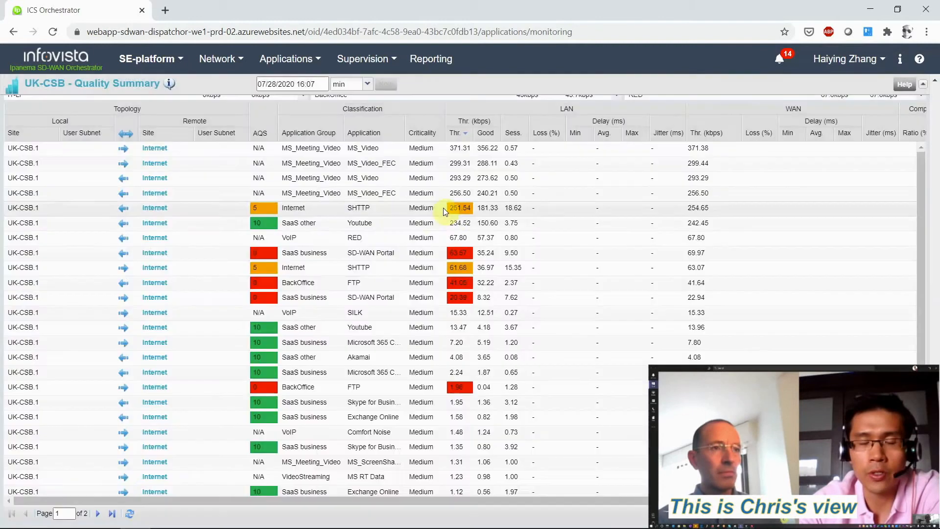
scroll(450, 216, up, 4)
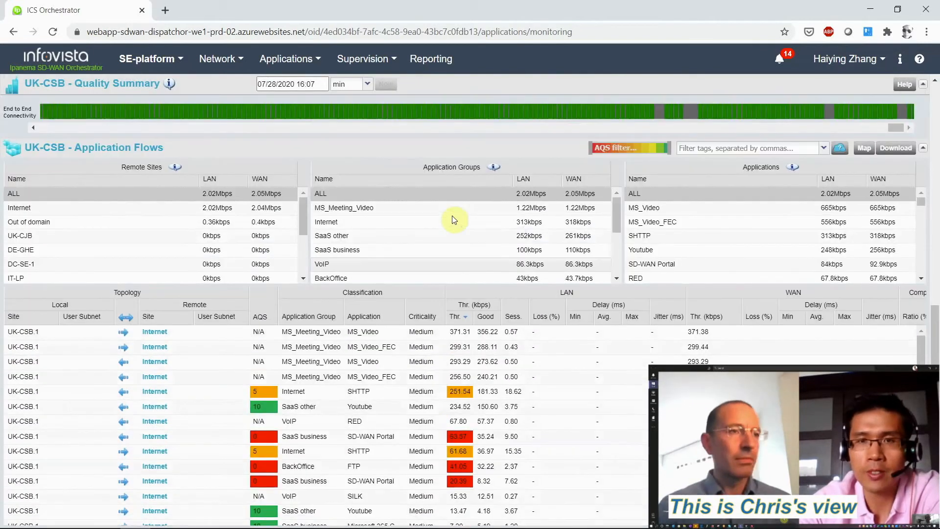
scroll(503, 227, up, 2)
scroll(936, 298, down, 2)
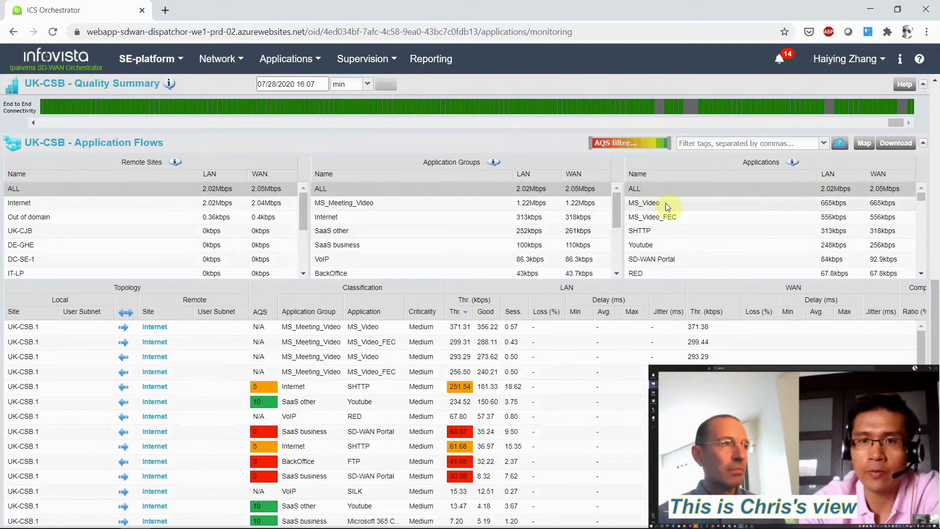
Inspect the UK-CSB flows for MS_Video, MS_ScreenSharing and MS_ScreenSharing_FEC in the MS_Meeting_Video group, and check the VoIP group's applications.
click(665, 203)
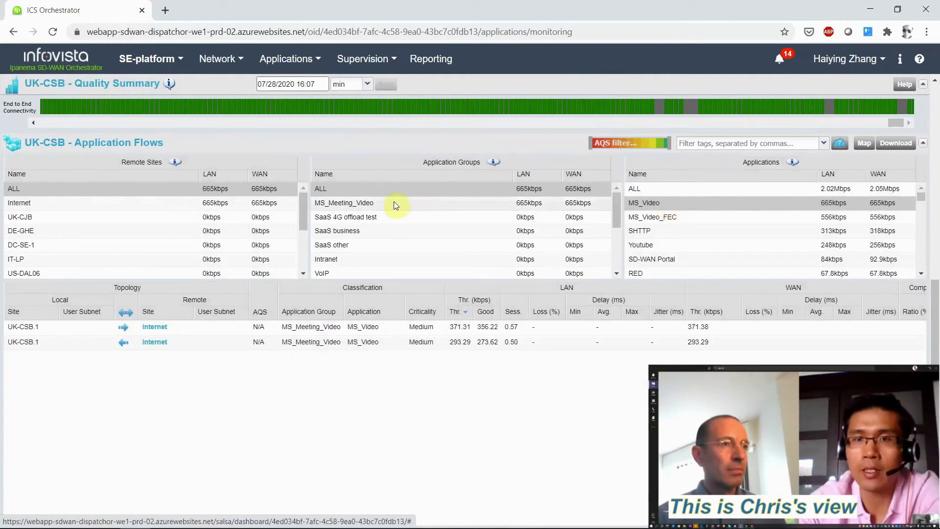
click(394, 202)
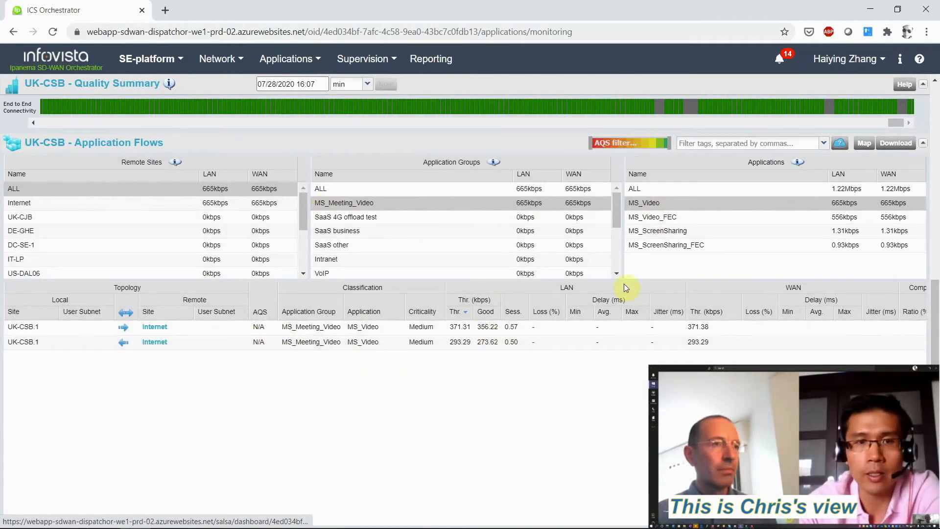
click(662, 230)
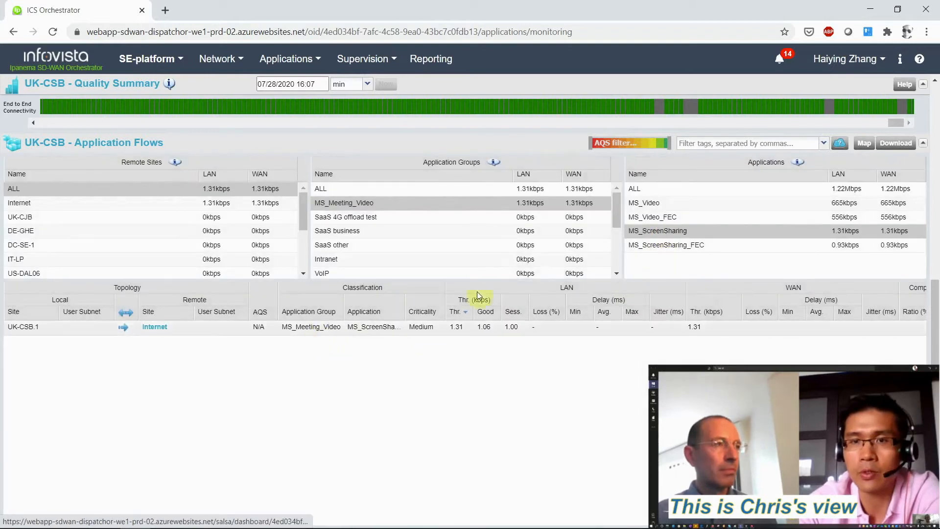
click(639, 247)
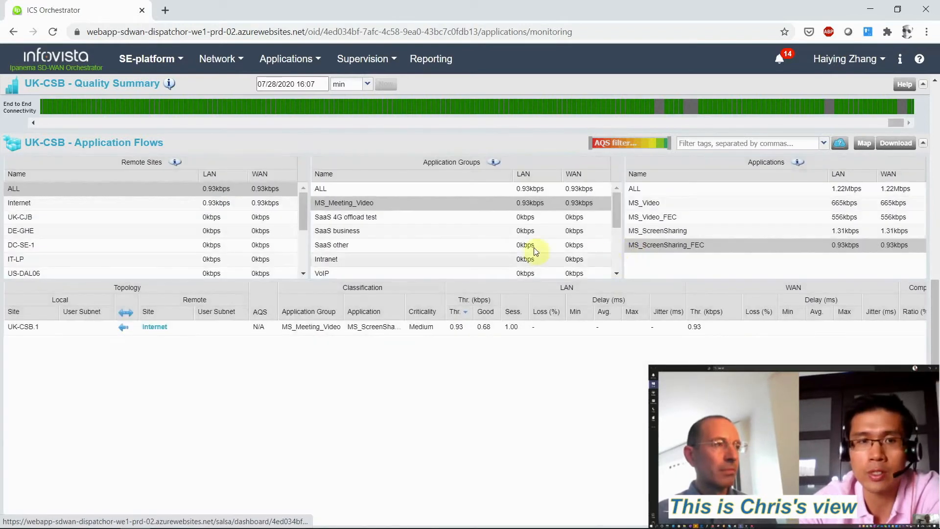
click(414, 273)
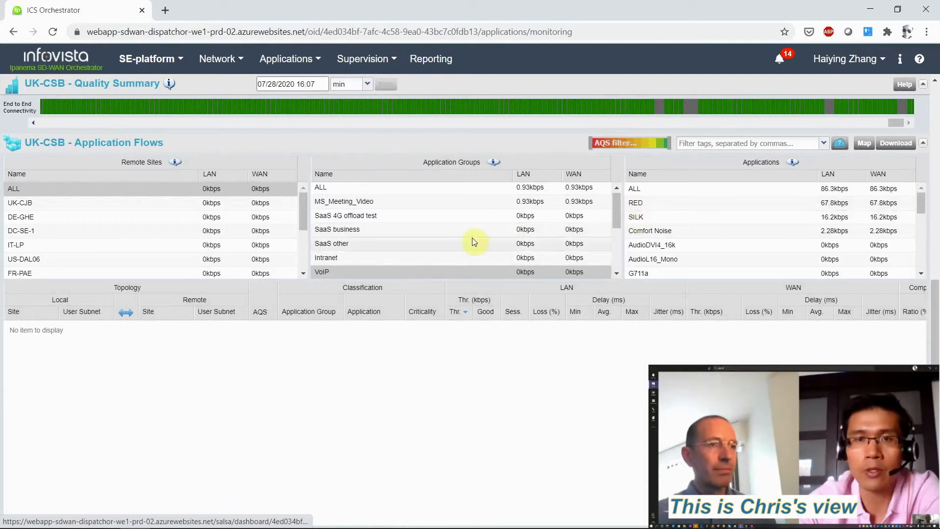
click(400, 188)
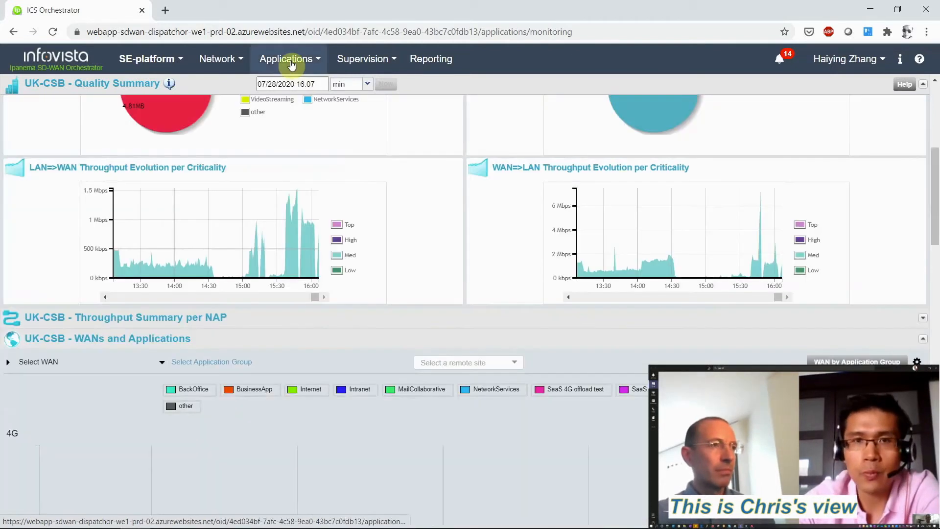
Open the Application Groups settings under application provisioning in the applications configuration.
click(286, 59)
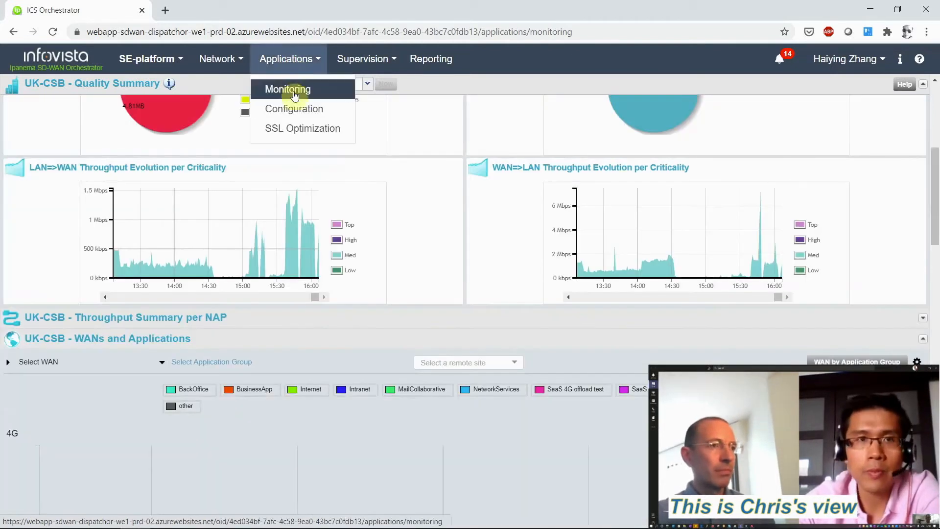
click(295, 109)
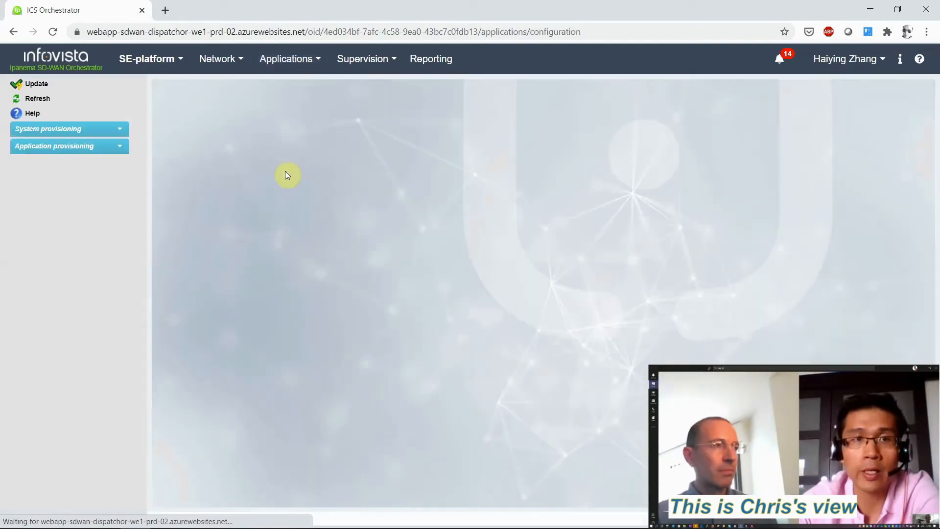
click(84, 146)
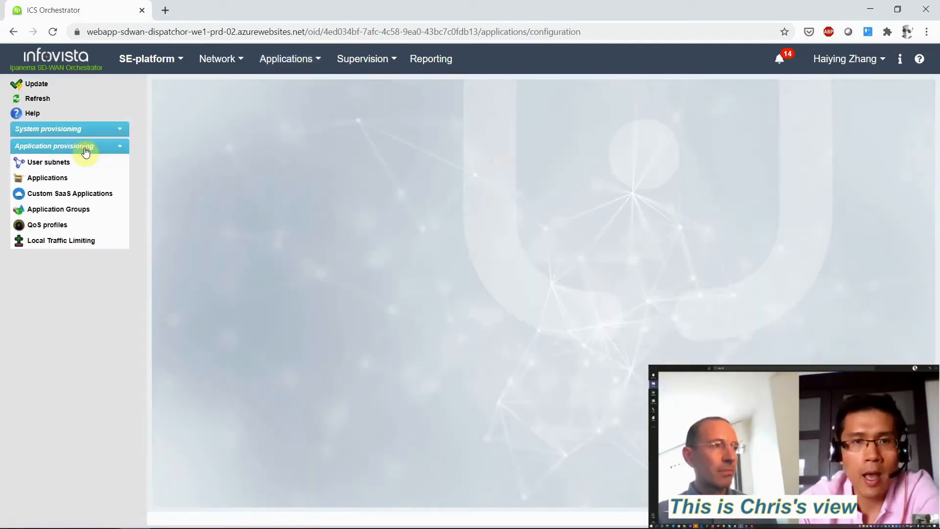
click(83, 210)
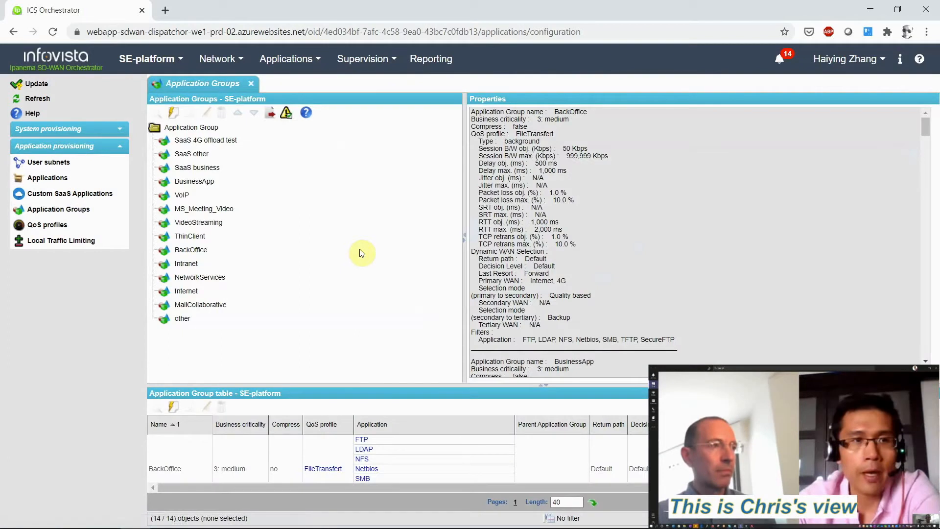
Enlarge the application group table and review each group's business criticality, QoS profile and applications.
drag(330, 385, 327, 331)
click(250, 409)
scroll(250, 409, down, 10)
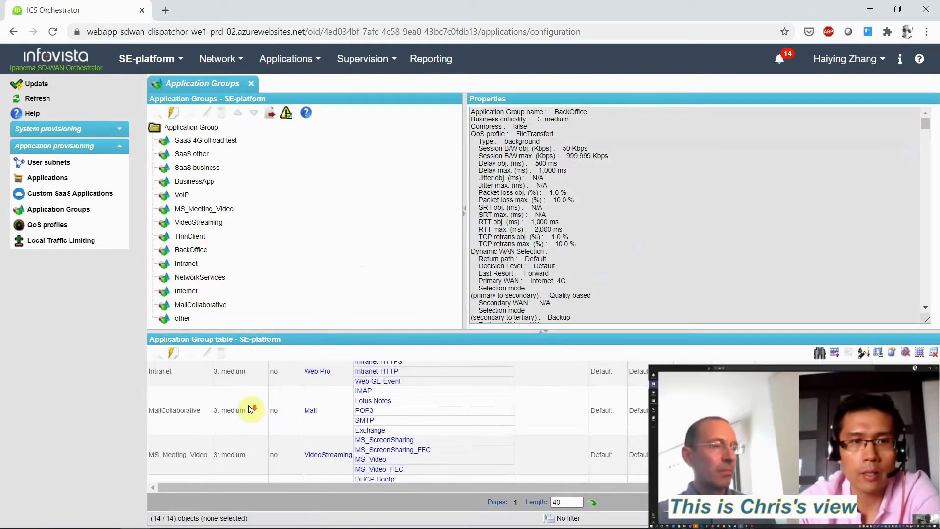
scroll(251, 409, down, 5)
scroll(250, 410, up, 15)
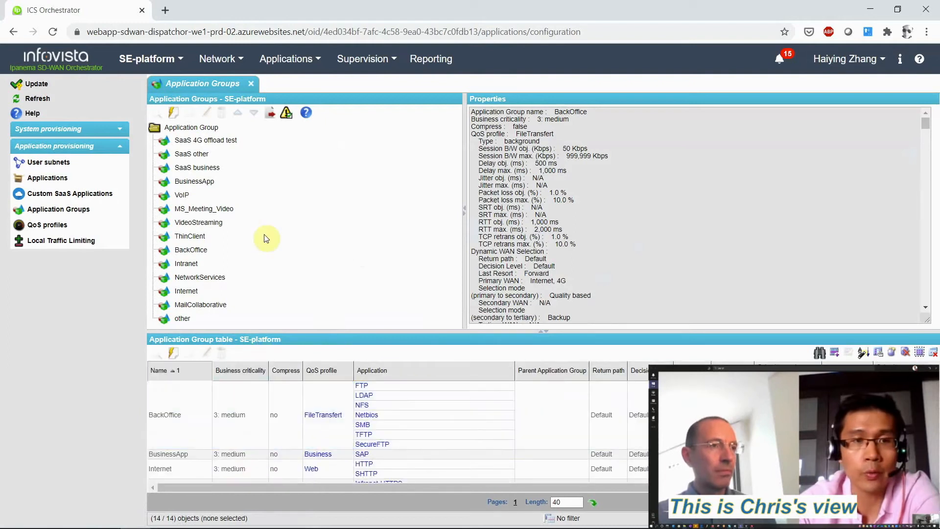
Set the VoIP application group's business criticality to 1: top.
click(183, 195)
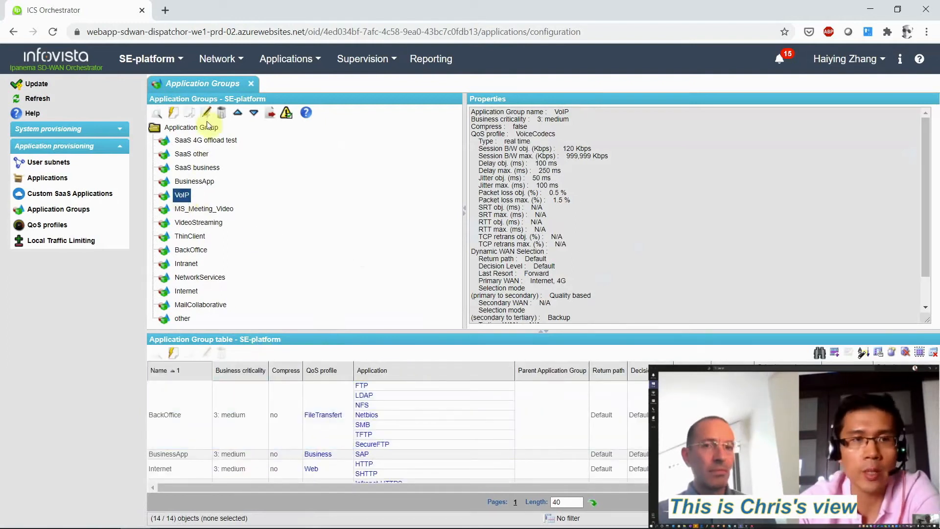
click(207, 114)
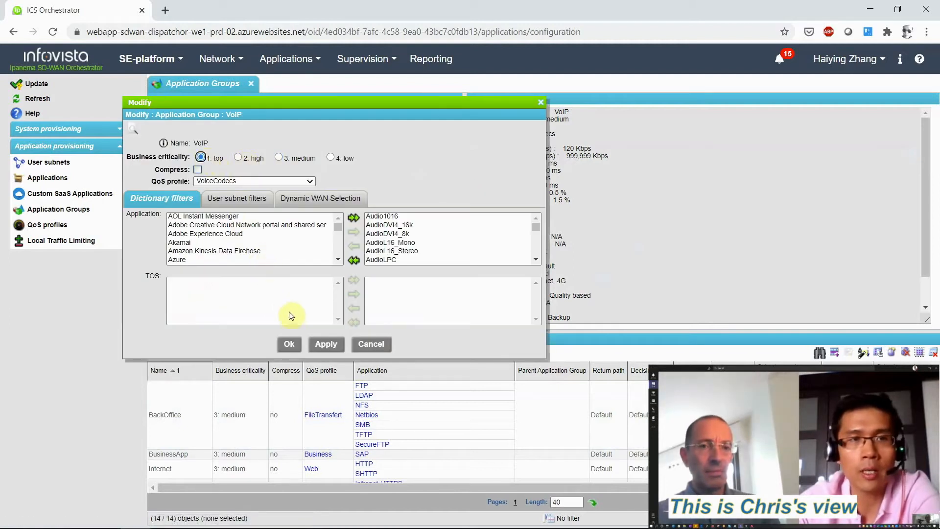
click(291, 345)
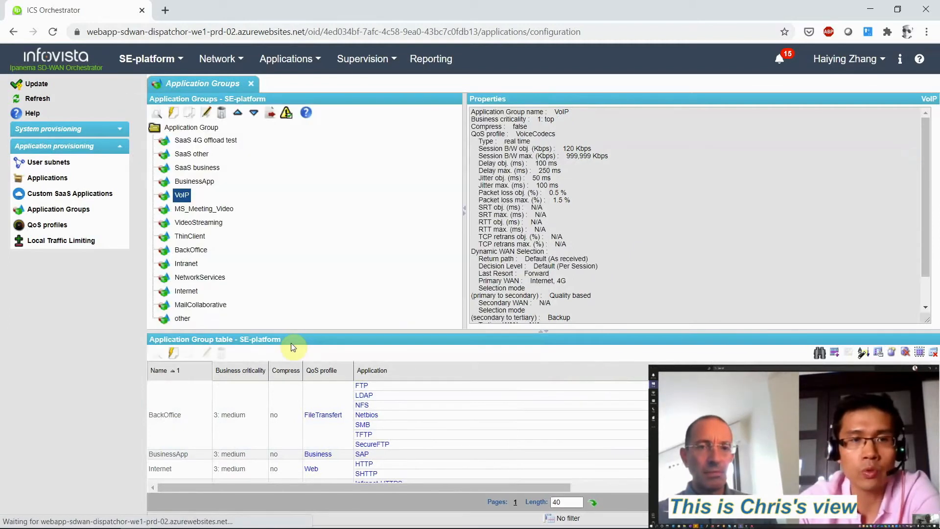
Set the MS_Meeting_Video application group's business criticality to 2: high and update the active configuration.
click(210, 209)
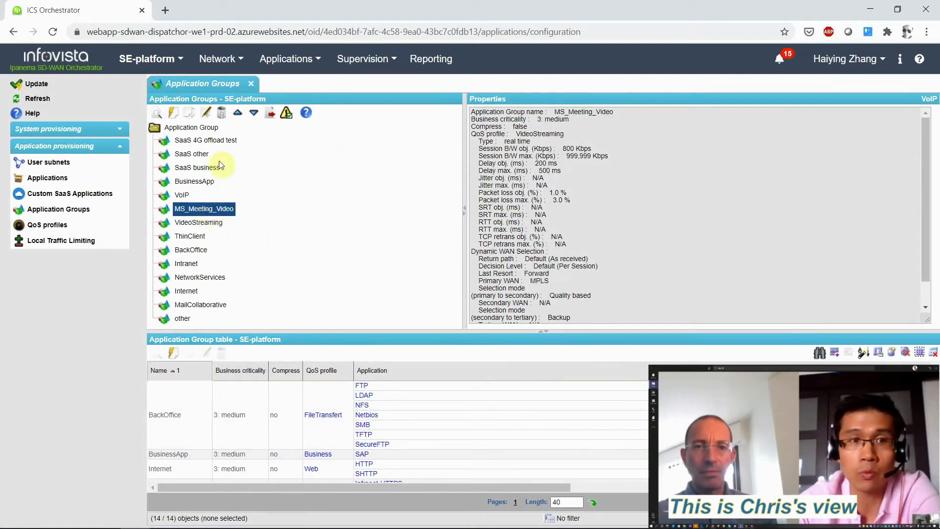
click(207, 114)
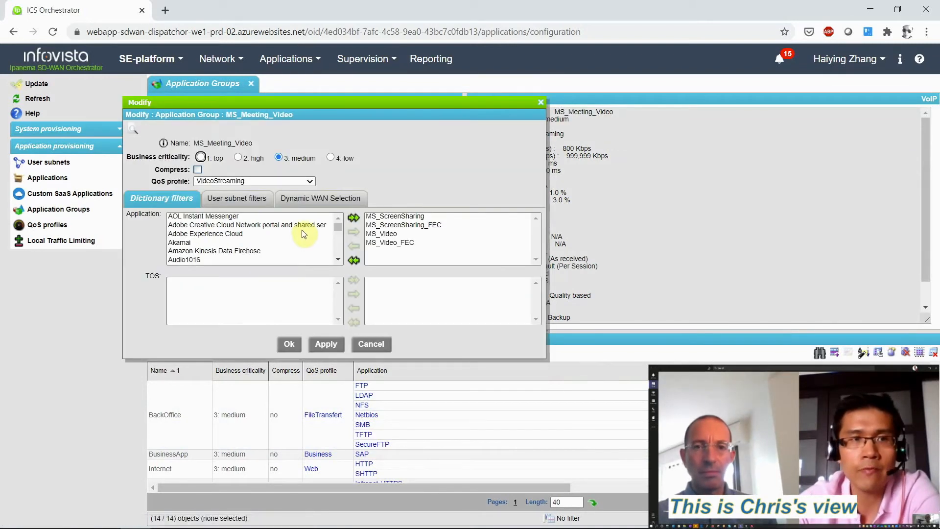
click(239, 158)
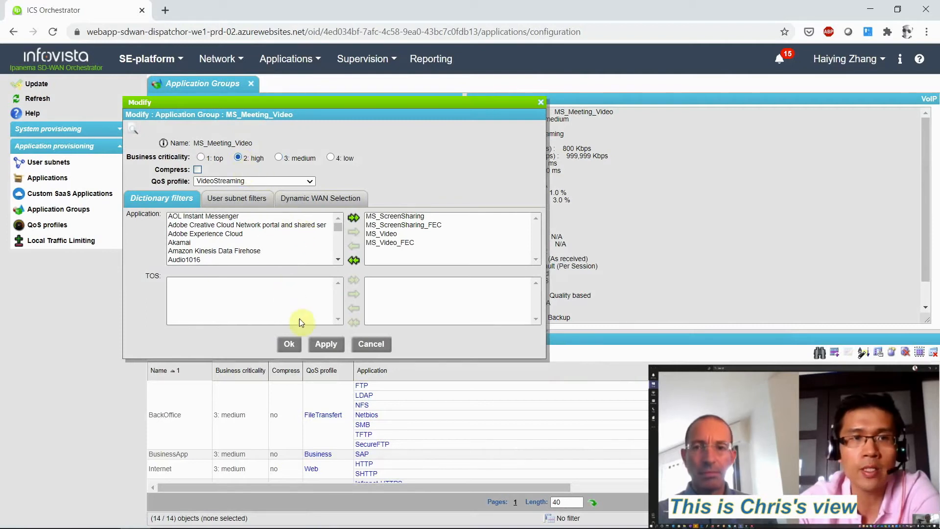
click(289, 349)
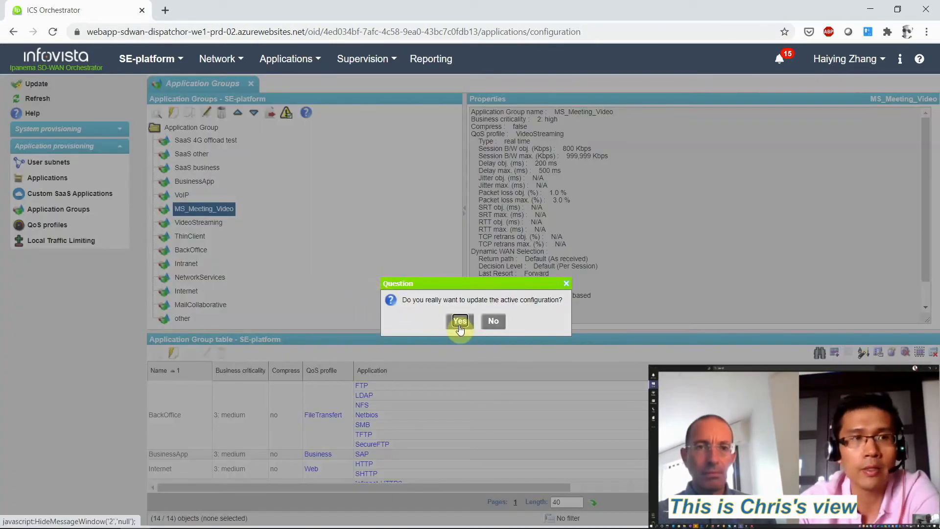
click(460, 325)
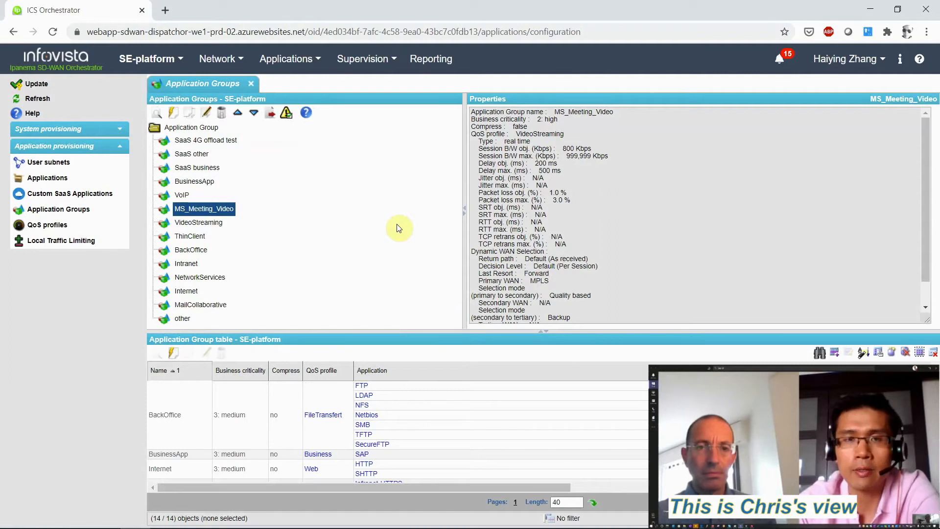
Check the VoIP group's properties and return to the application monitoring dashboard.
click(180, 195)
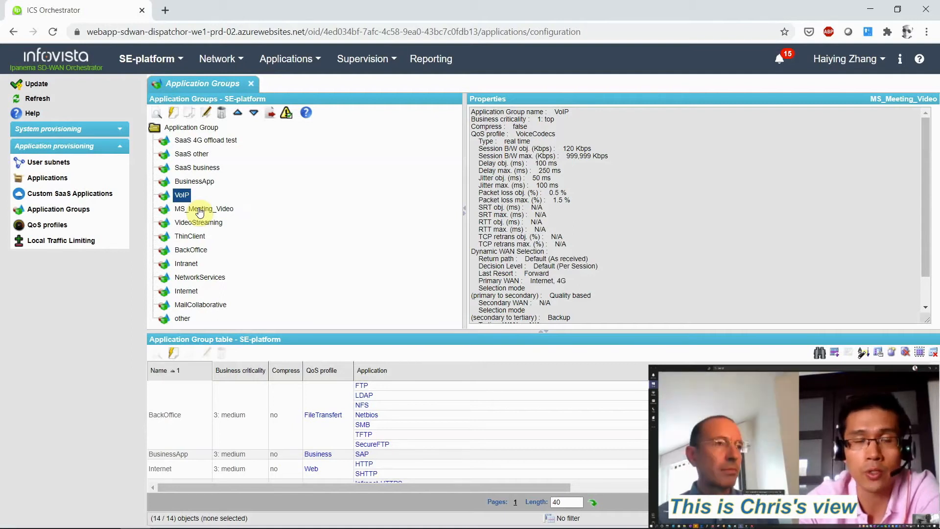
click(294, 69)
click(292, 88)
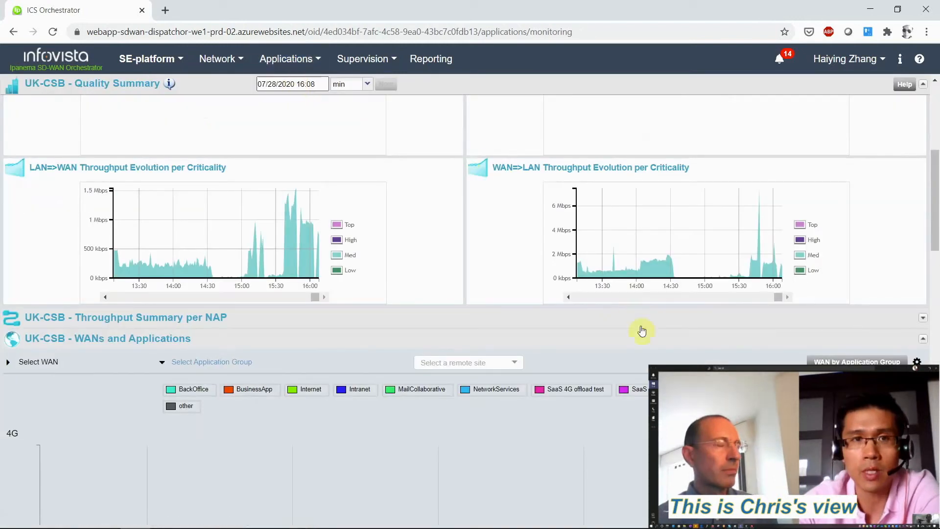